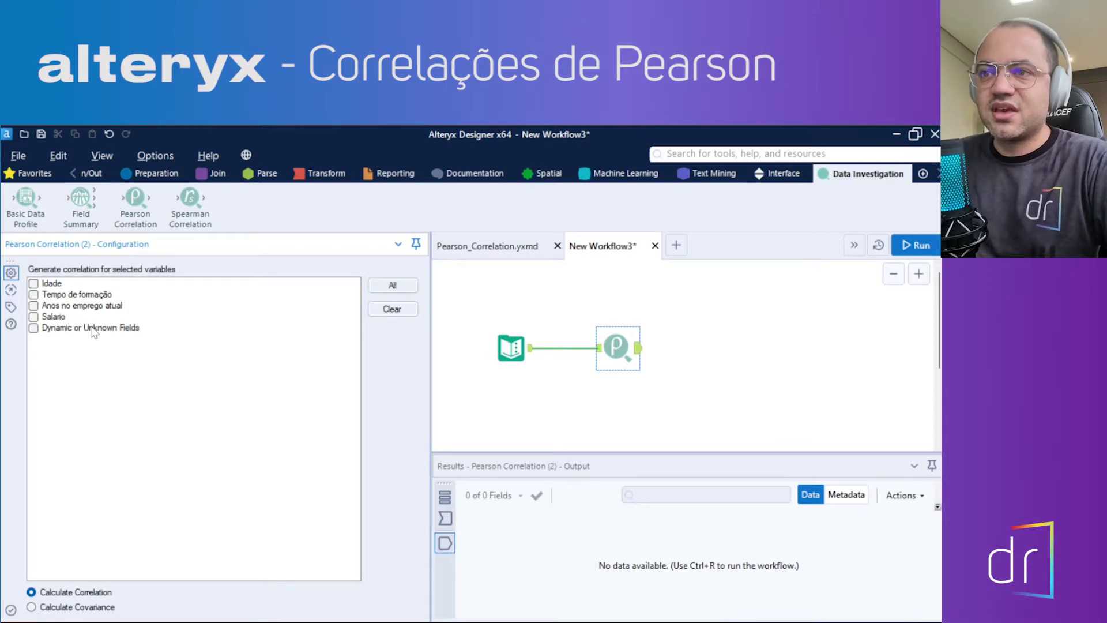
Step: Check the Text Input data, then select Idade and Salario as the Pearson Correlation variables
left_click(511, 348, "ctrl")
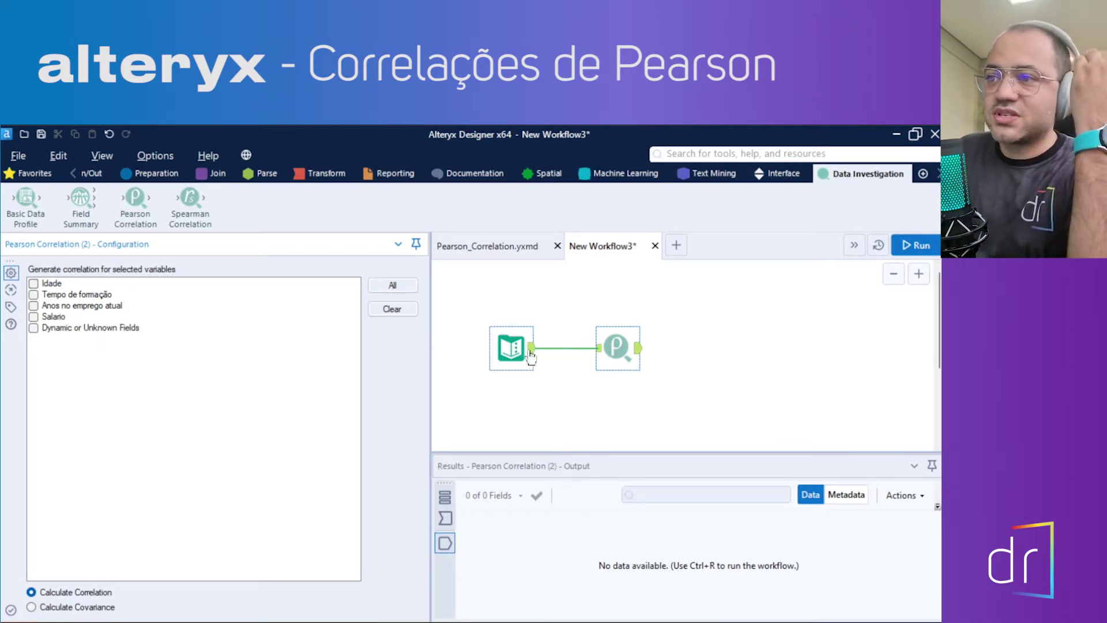
left_click(531, 356)
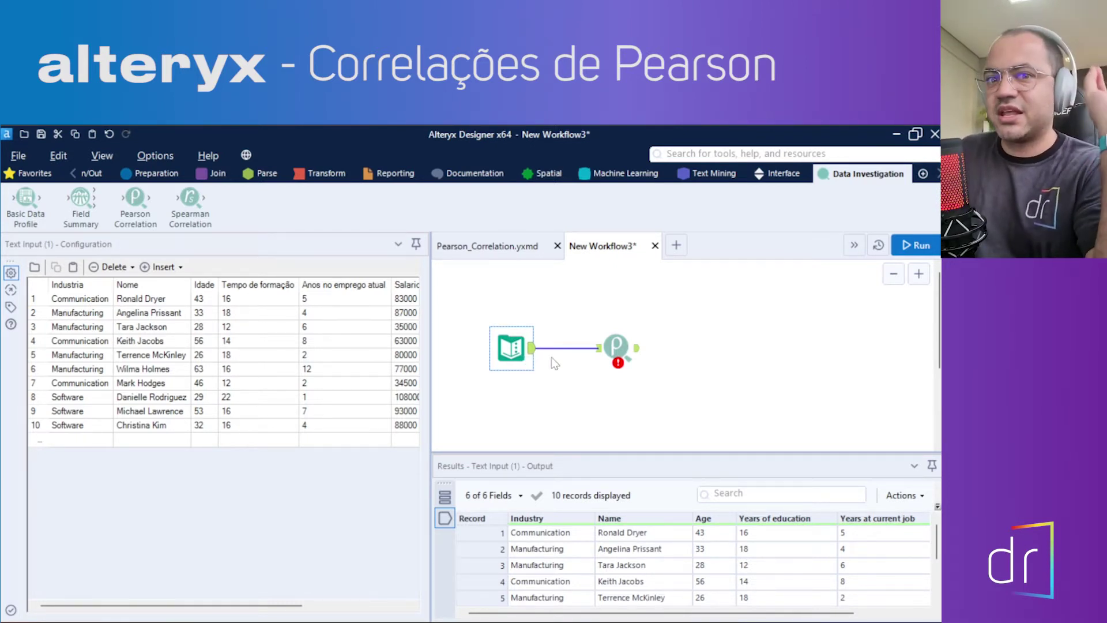
left_click(620, 345)
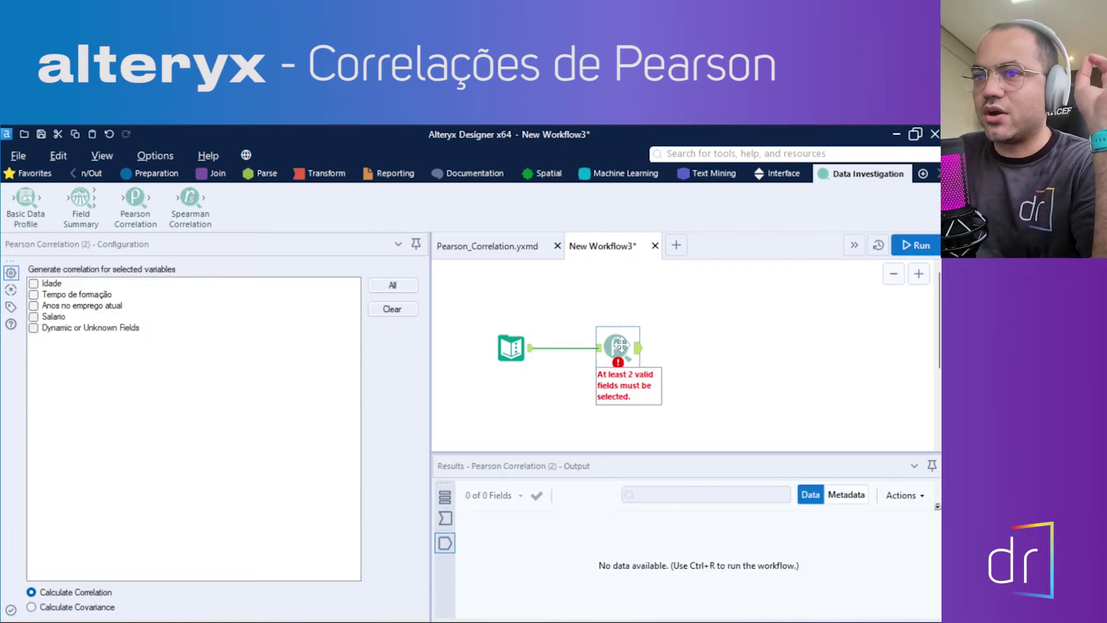
left_click(34, 286)
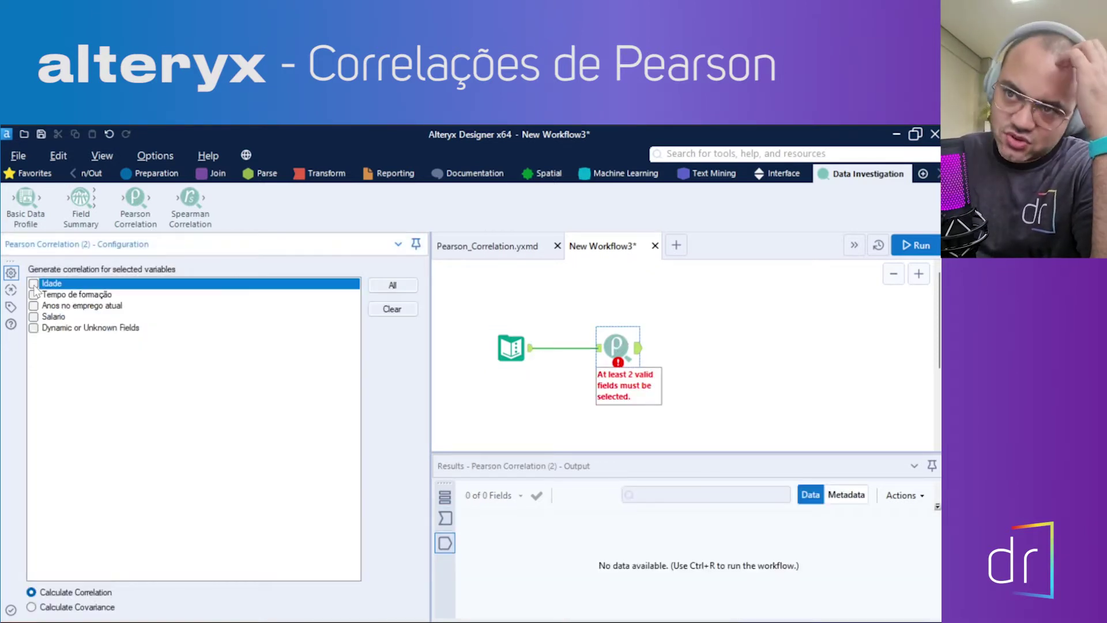
left_click(34, 284)
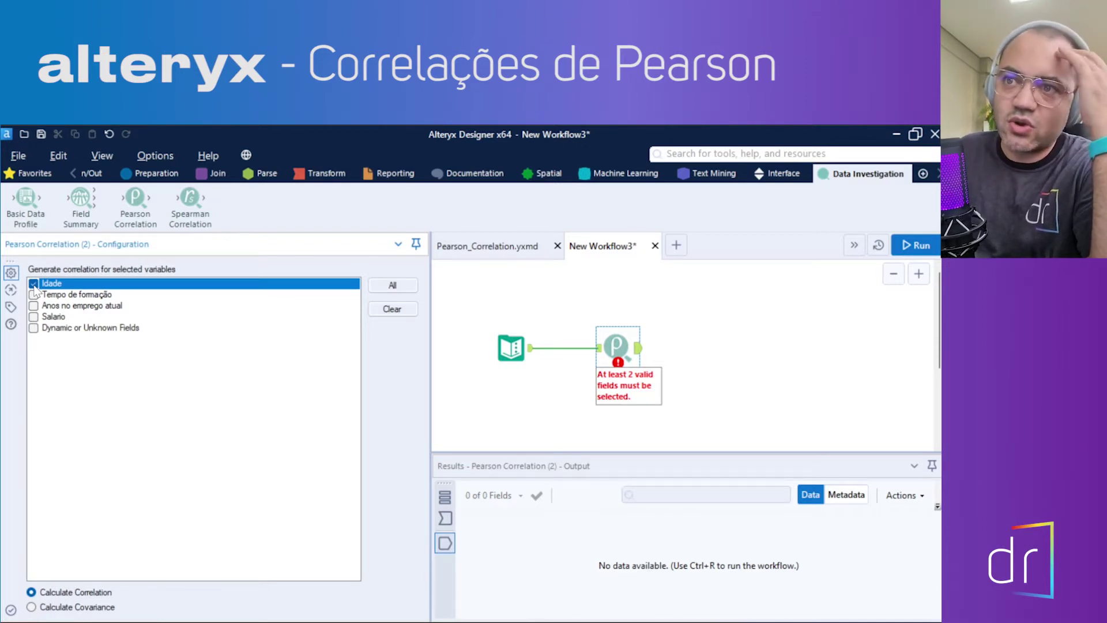
left_click(34, 317)
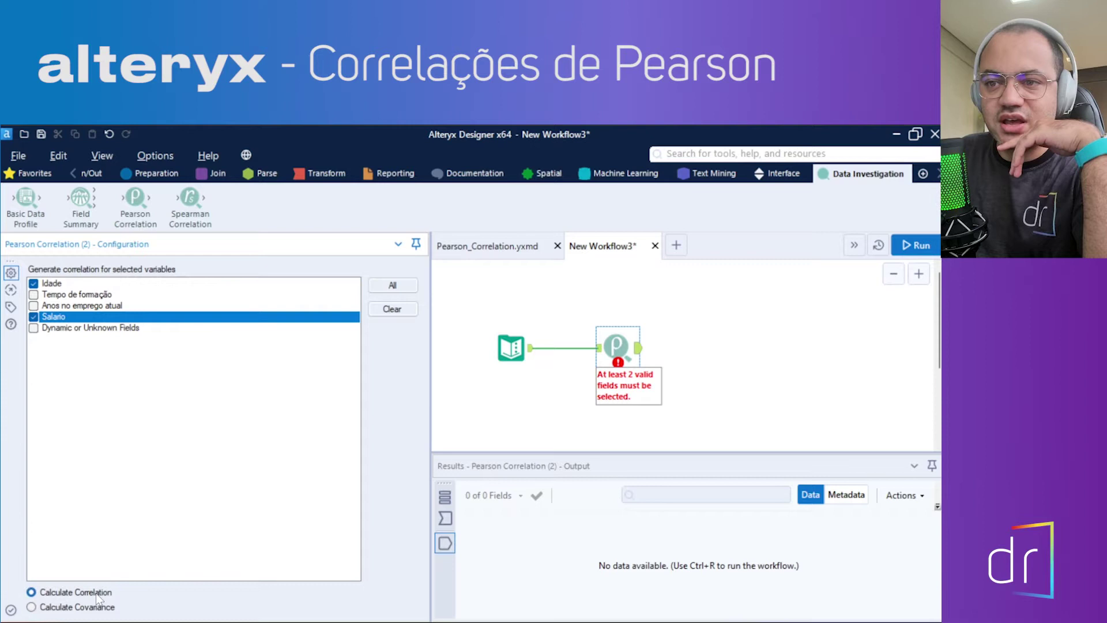
Step: Set the Pearson Correlation tool to Calculate Correlation and run the workflow for the selected variables
left_click(31, 607)
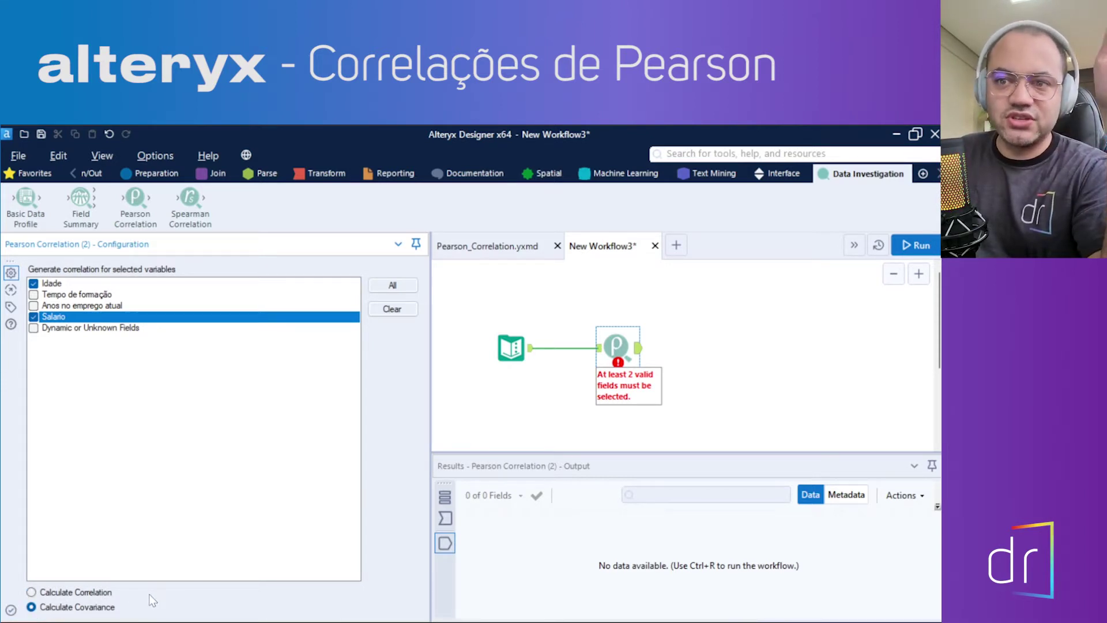
left_click(39, 595)
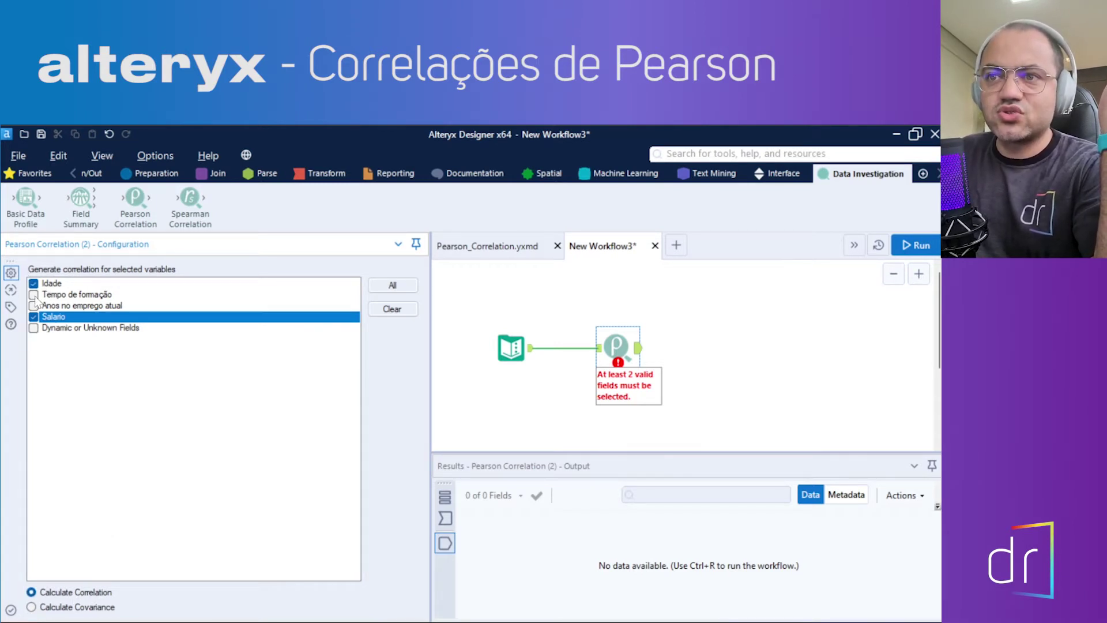
left_click(912, 244)
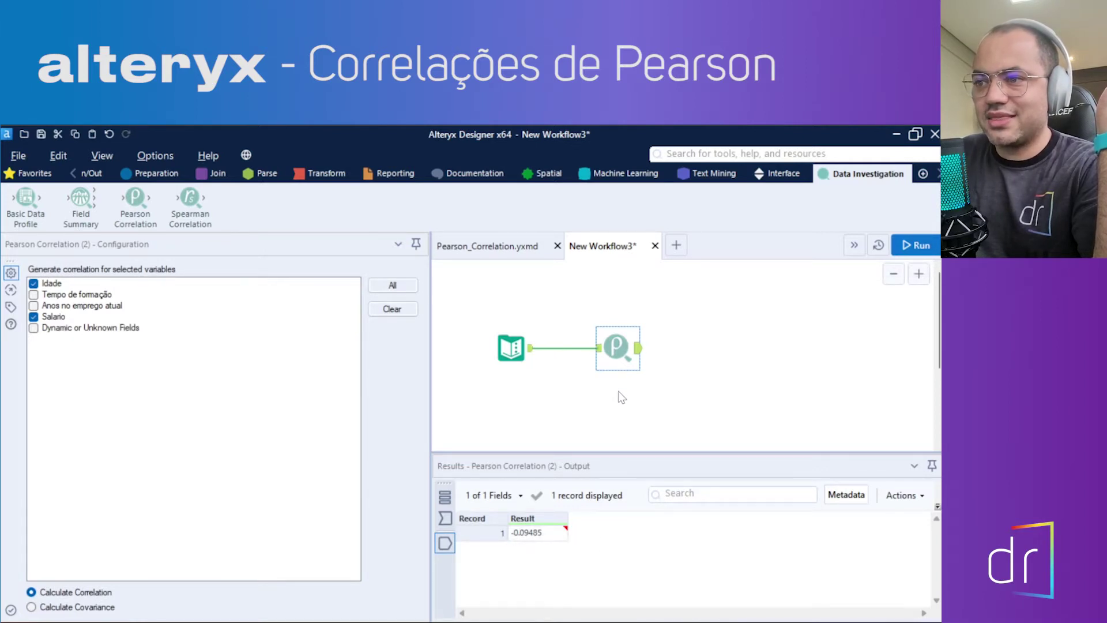
mouse_move(534, 536)
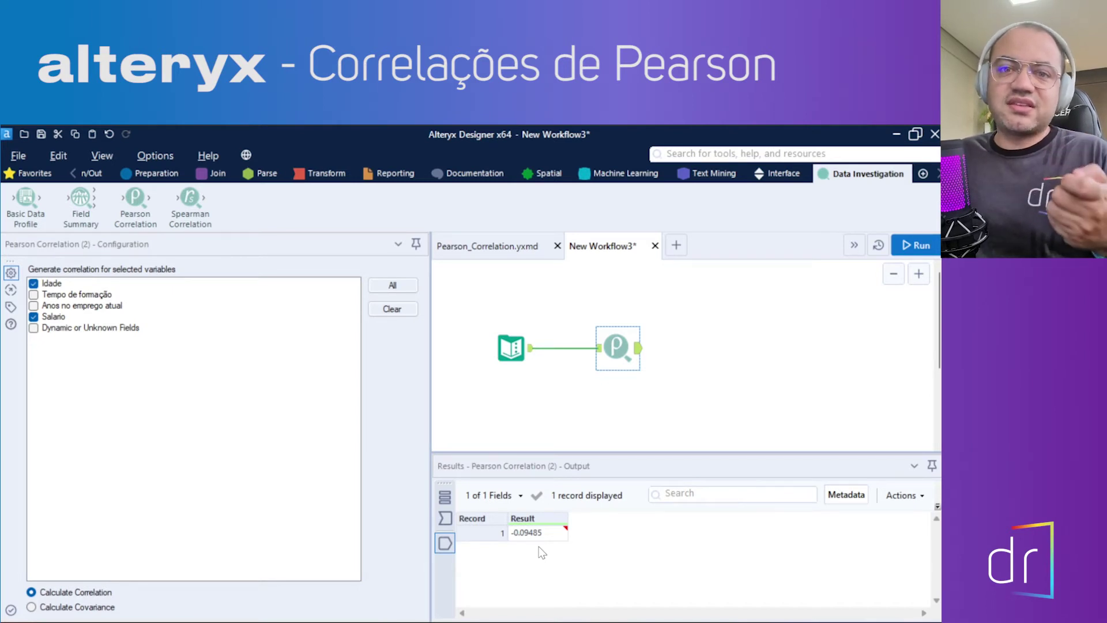
mouse_move(538, 545)
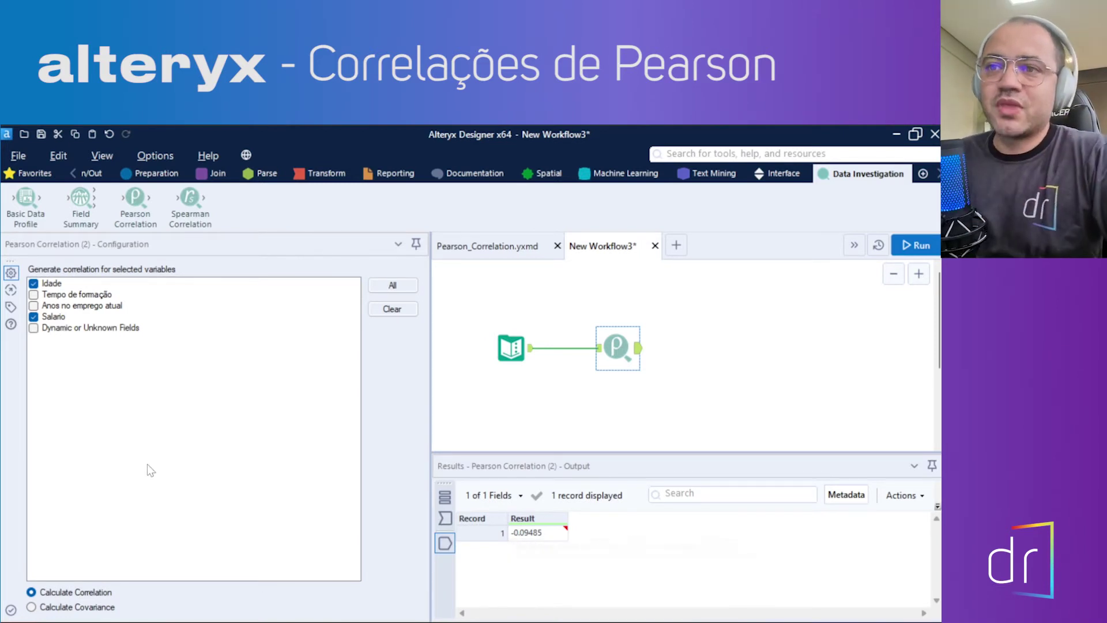
Step: Change the correlation variables to only Anos no emprego atual and Salario, and run the workflow
left_click(34, 318)
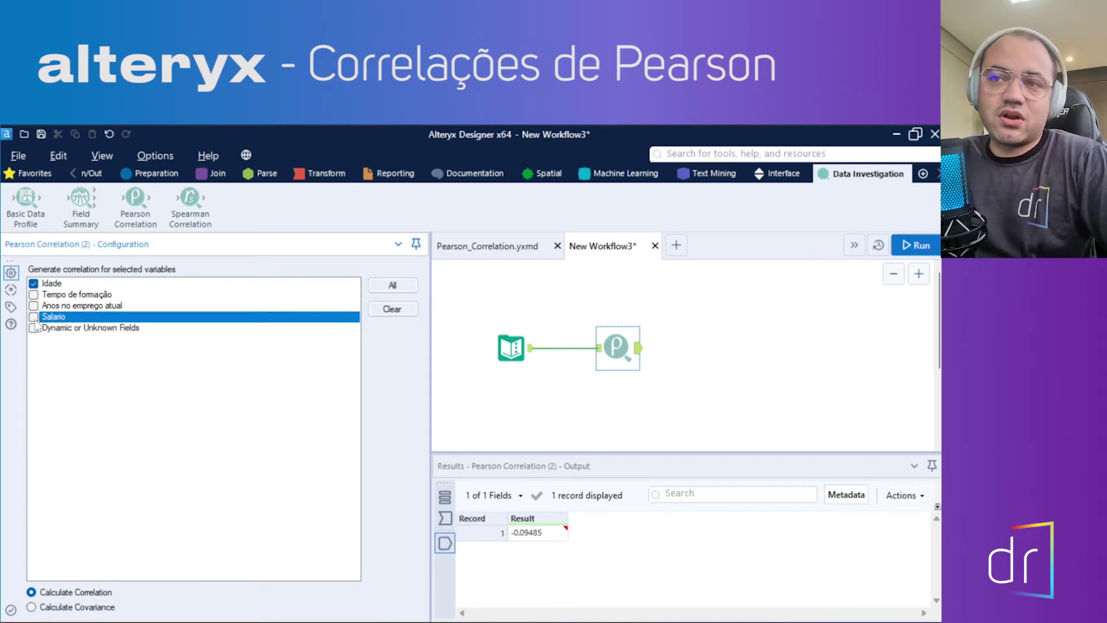
left_click(34, 284)
left_click(33, 306)
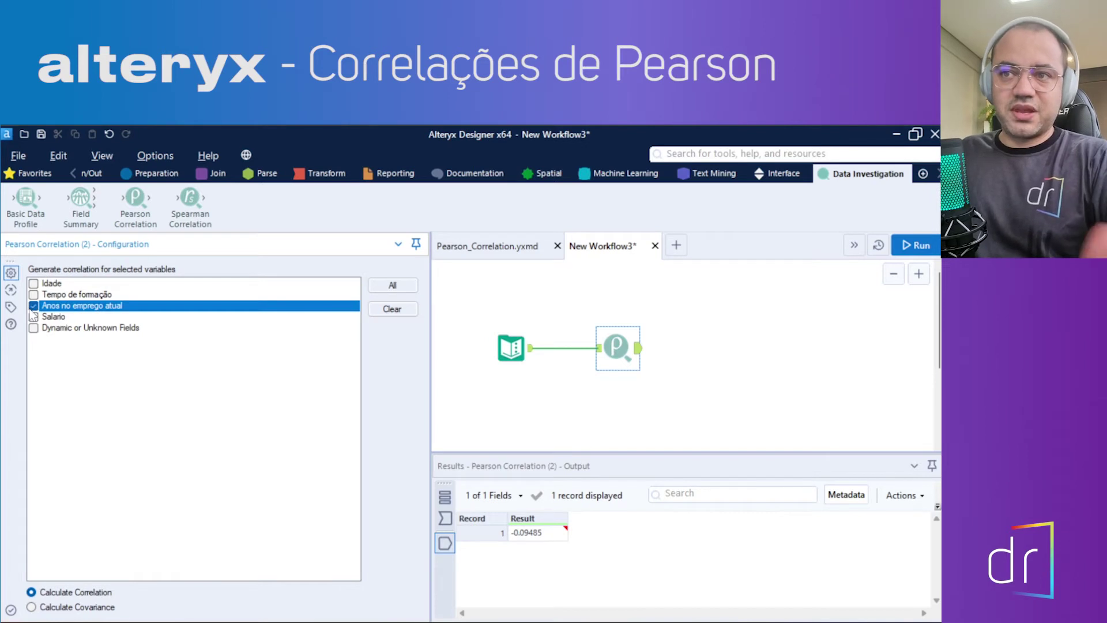
left_click(33, 318)
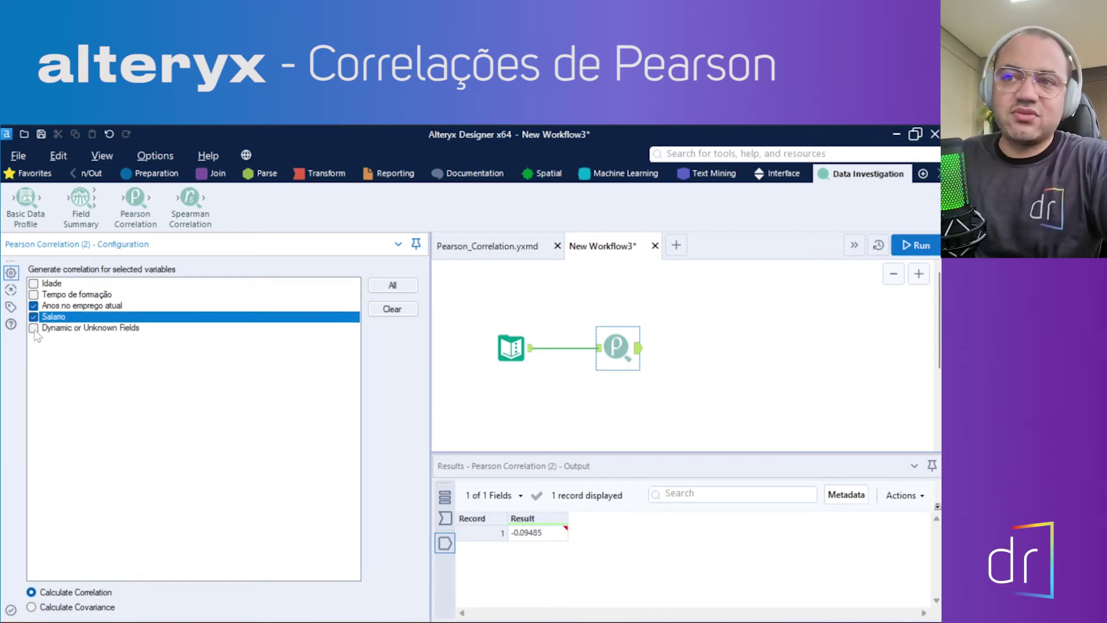
left_click(916, 245)
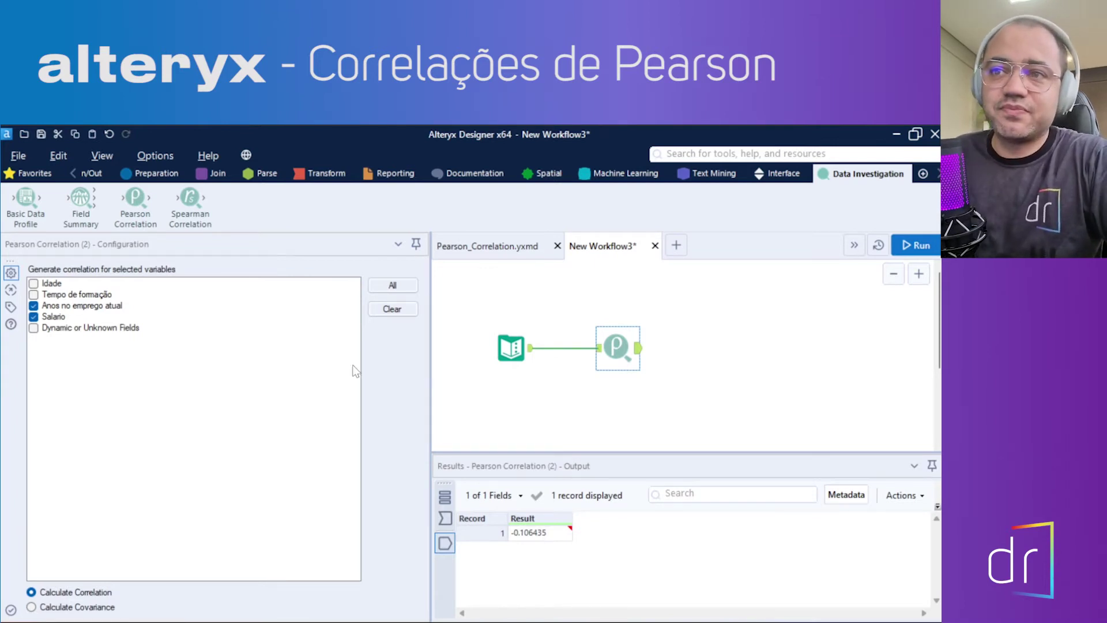
Step: Change the correlation variables to only Idade and Anos no emprego atual, and run the workflow
left_click(34, 316)
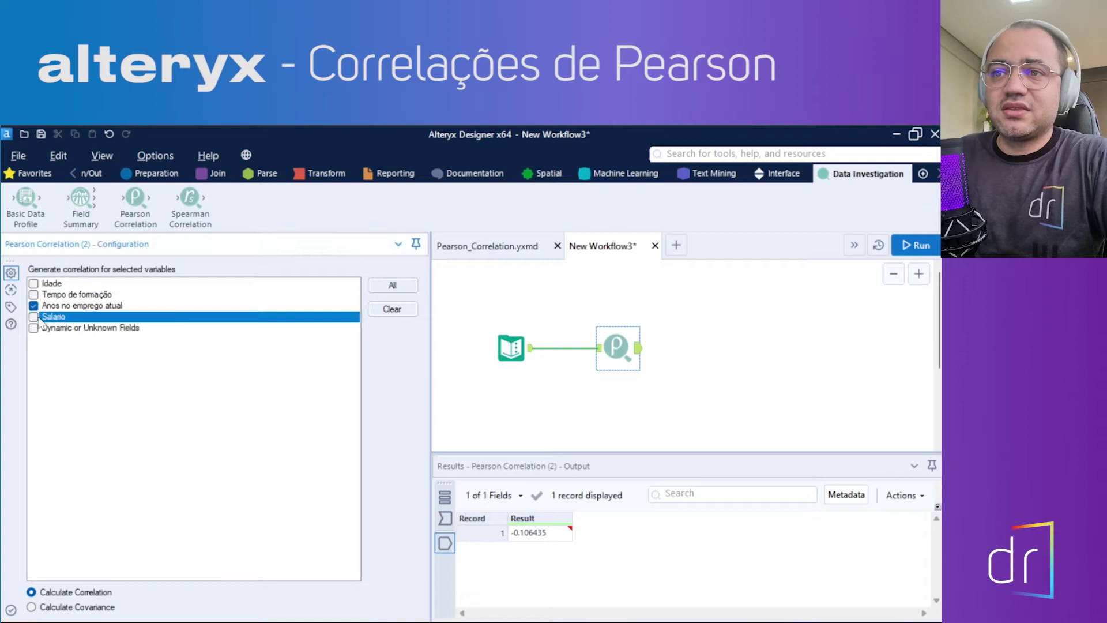
left_click(33, 284)
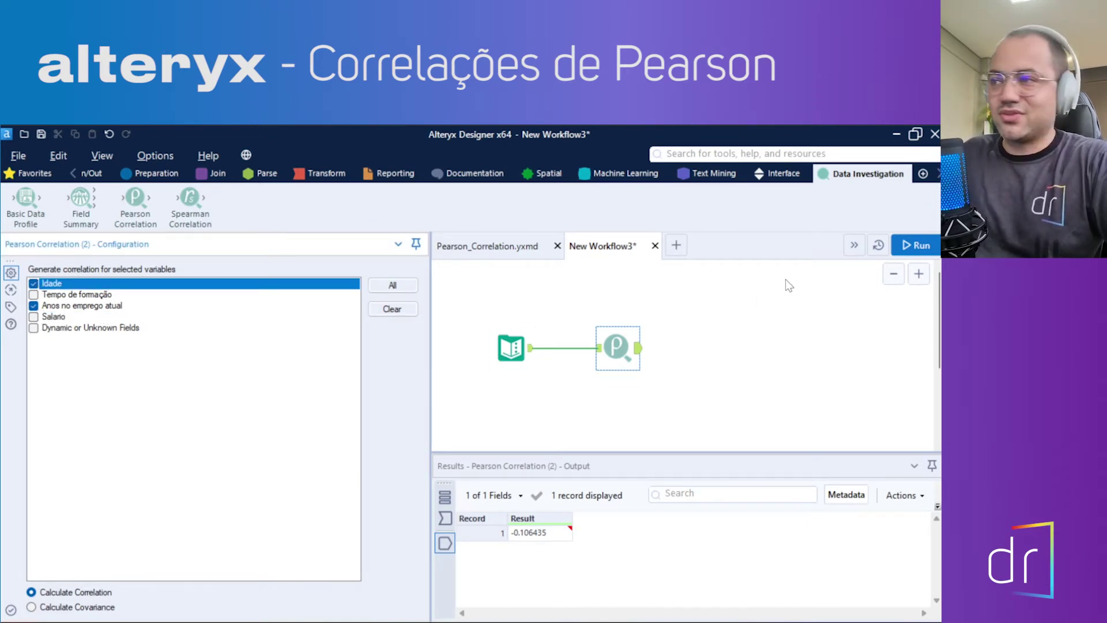
key("ctrl+r")
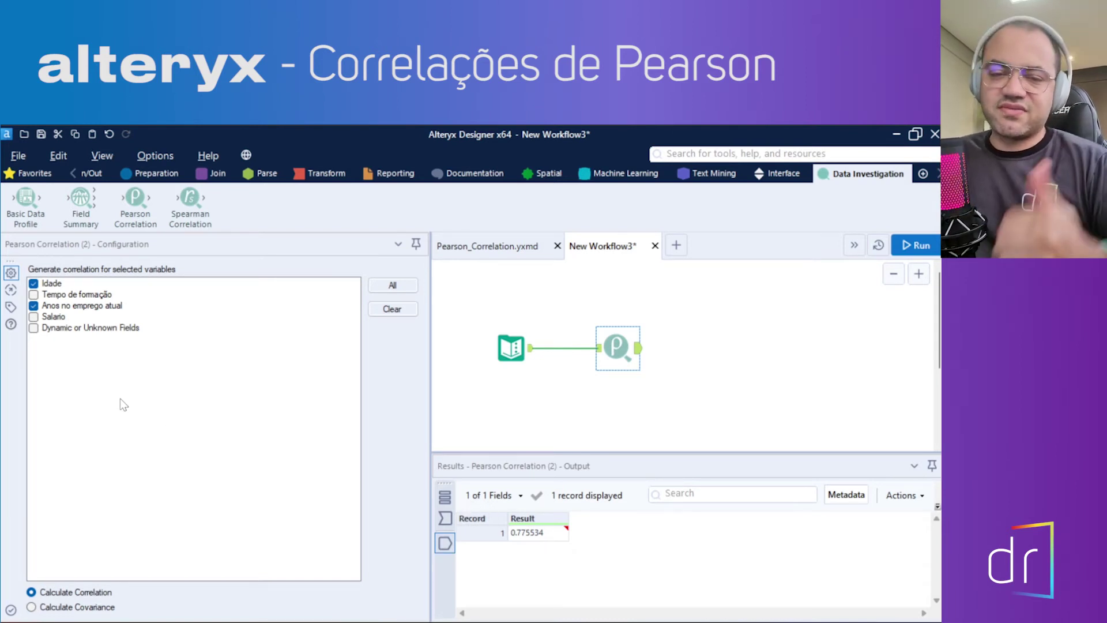
Step: Change the correlation variables to only Tempo de formação and Salario, and run the workflow
left_click(33, 306)
left_click(33, 295)
left_click(33, 283)
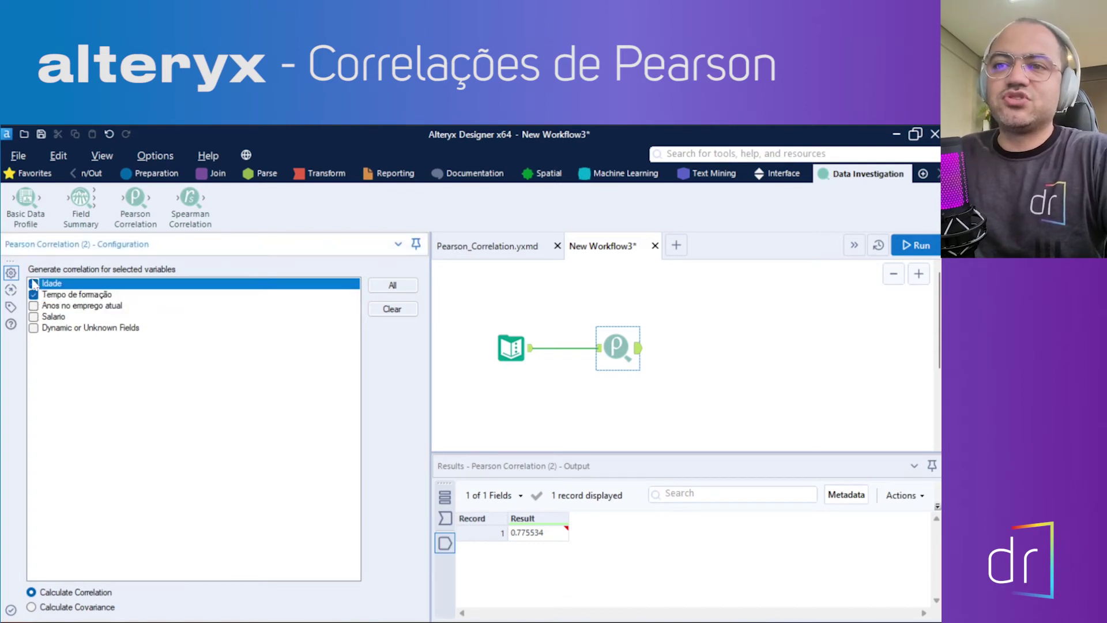
left_click(33, 317)
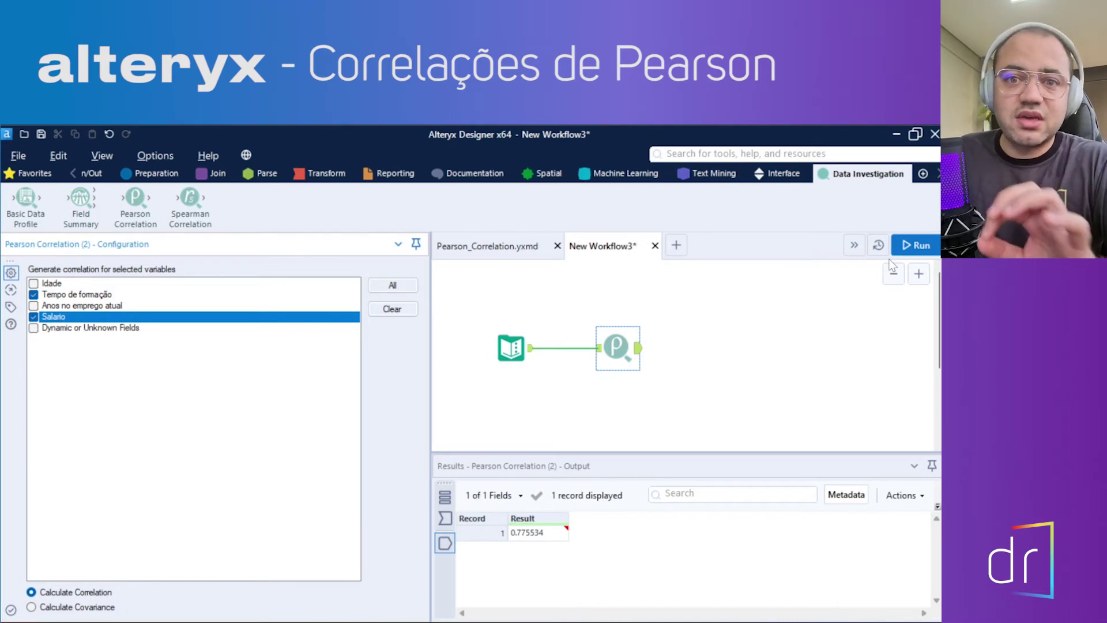
left_click(916, 245)
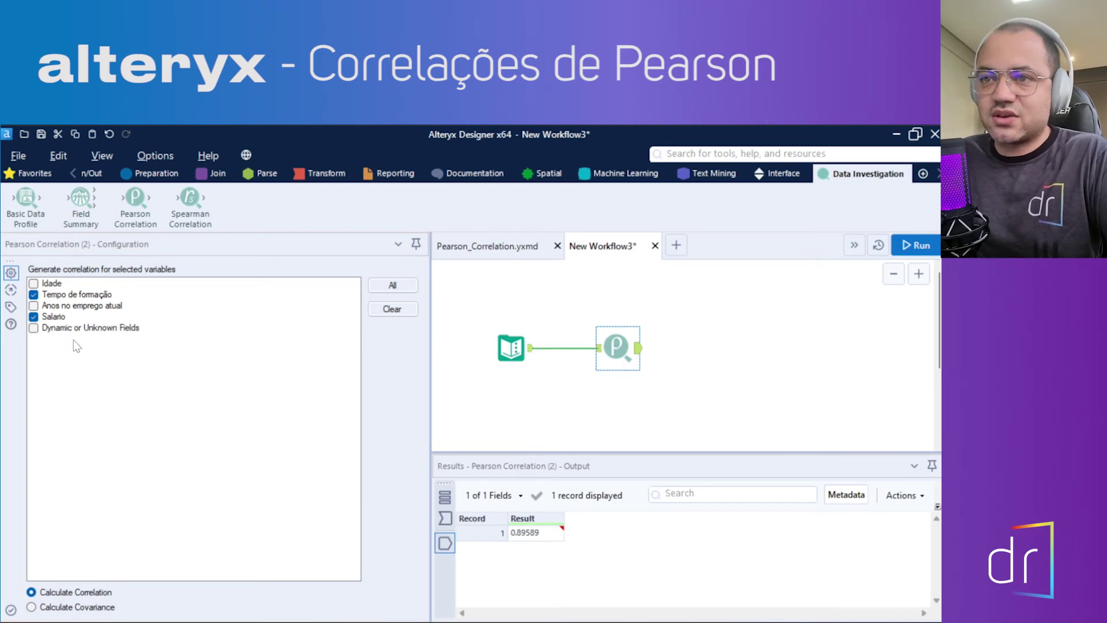
Step: Add Idade and Anos no emprego atual to the selected variables and run the workflow for a full correlation matrix
left_click(33, 284)
left_click(33, 306)
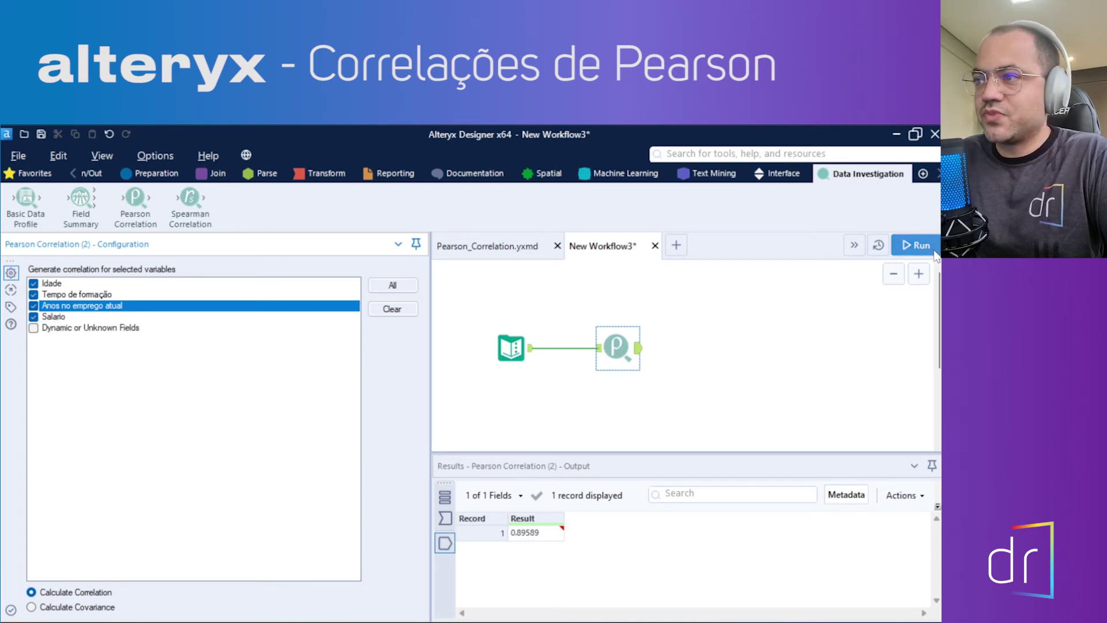
left_click(916, 245)
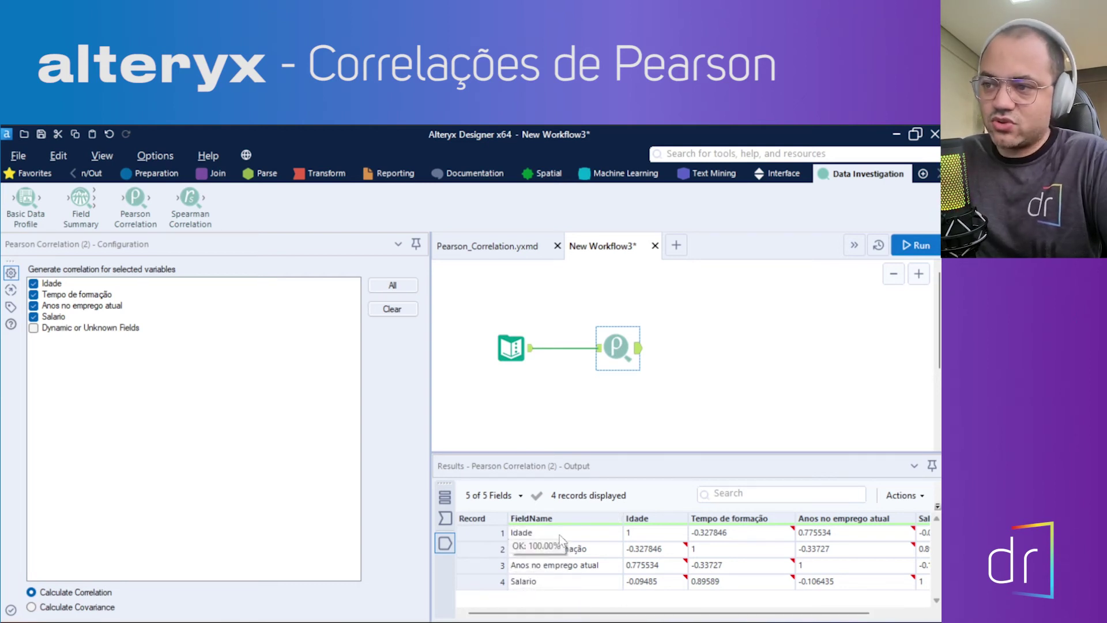
Step: Examine all columns of the correlation matrix, reading the Idade row against the other fields
left_click(582, 616)
left_click_drag(582, 616, 629, 616)
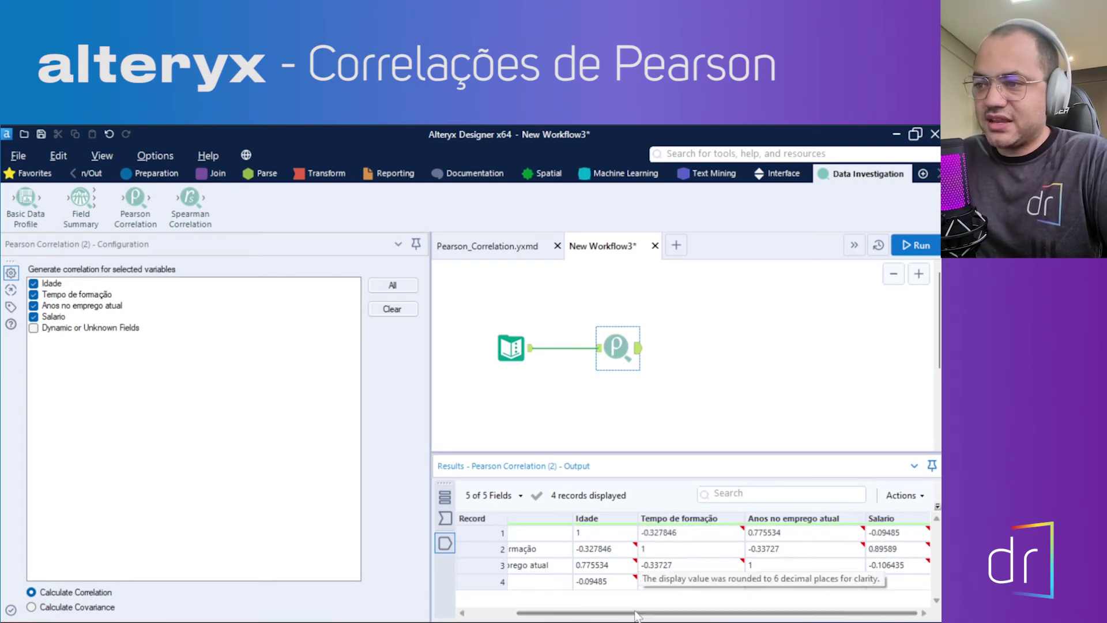
left_click_drag(629, 616, 581, 616)
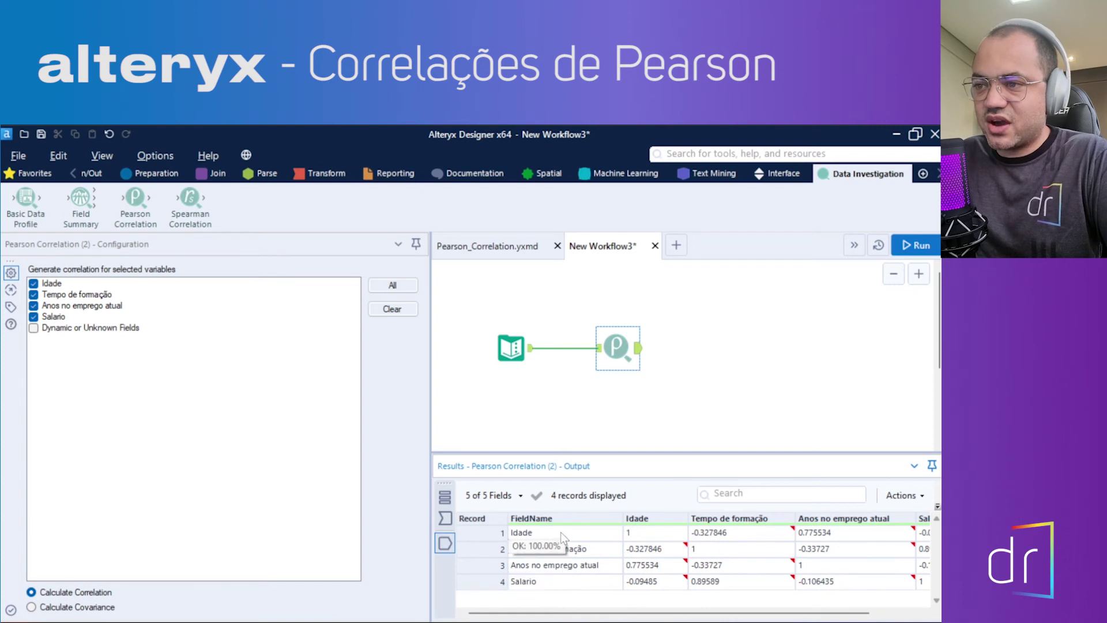
left_click(645, 528)
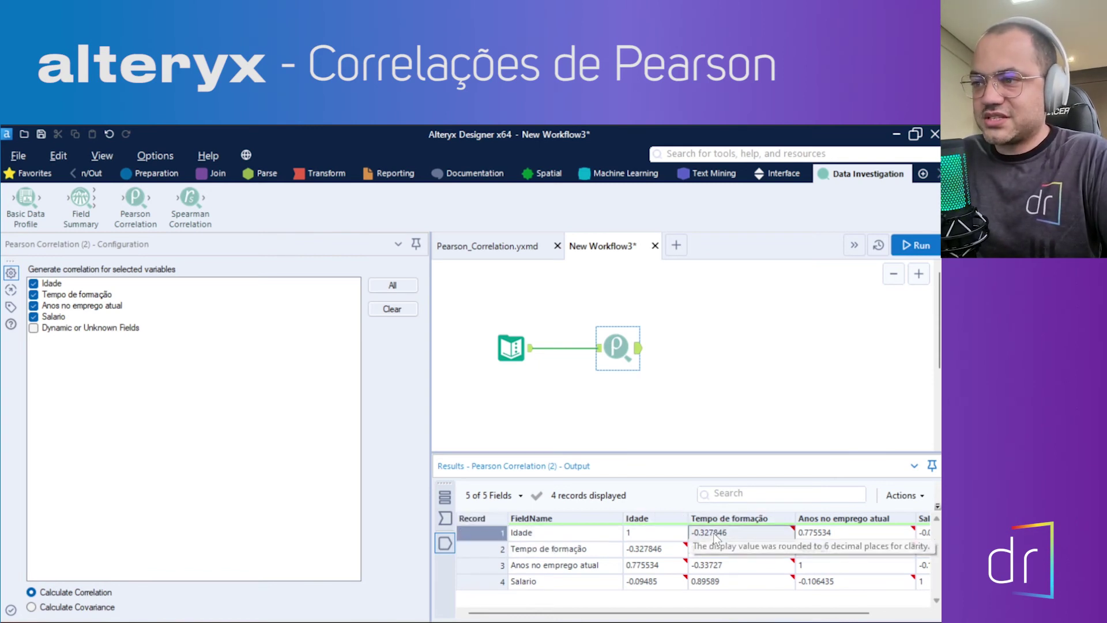
left_click_drag(748, 613, 791, 614)
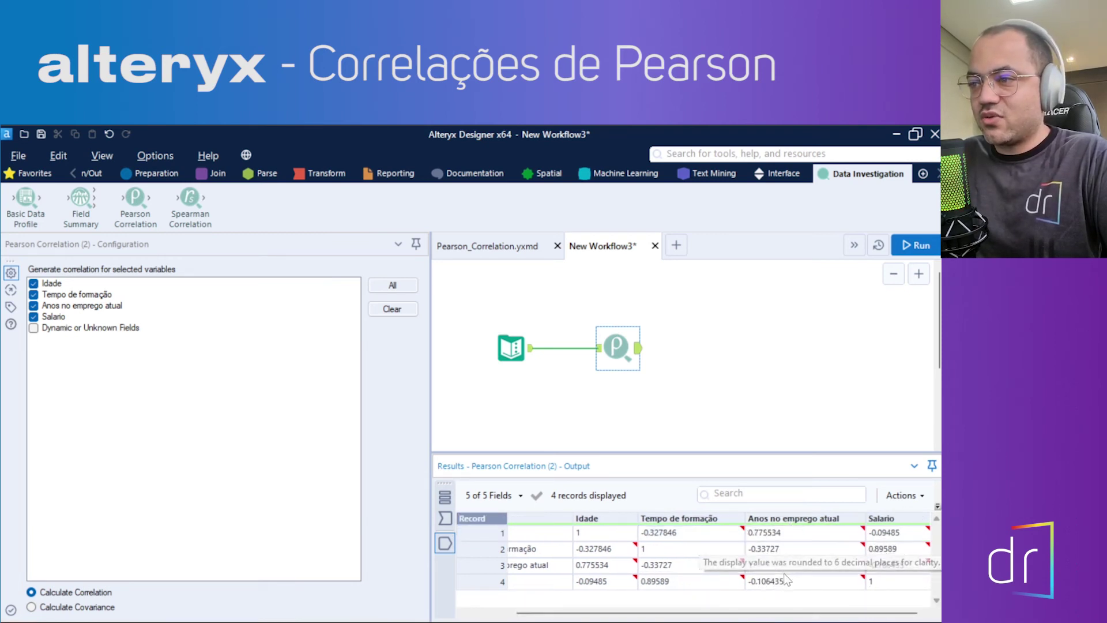
scroll(660, 566, "left", 2)
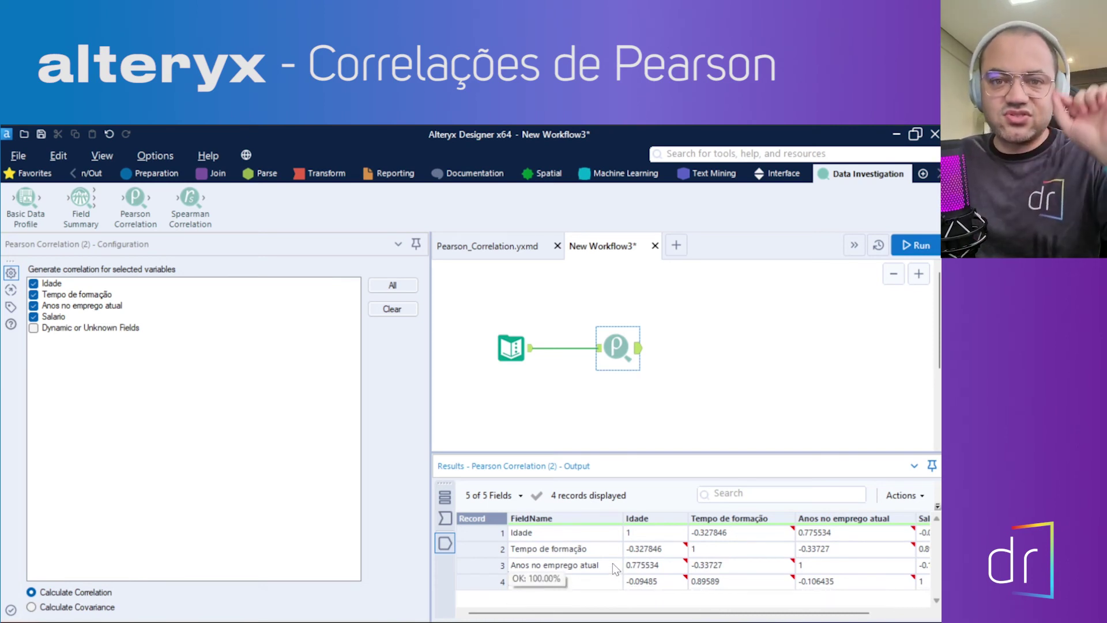
Step: Examine the Salario row of the matrix, comparing its correlations with Idade, Tempo de formação and Anos no emprego atual
left_click(571, 584)
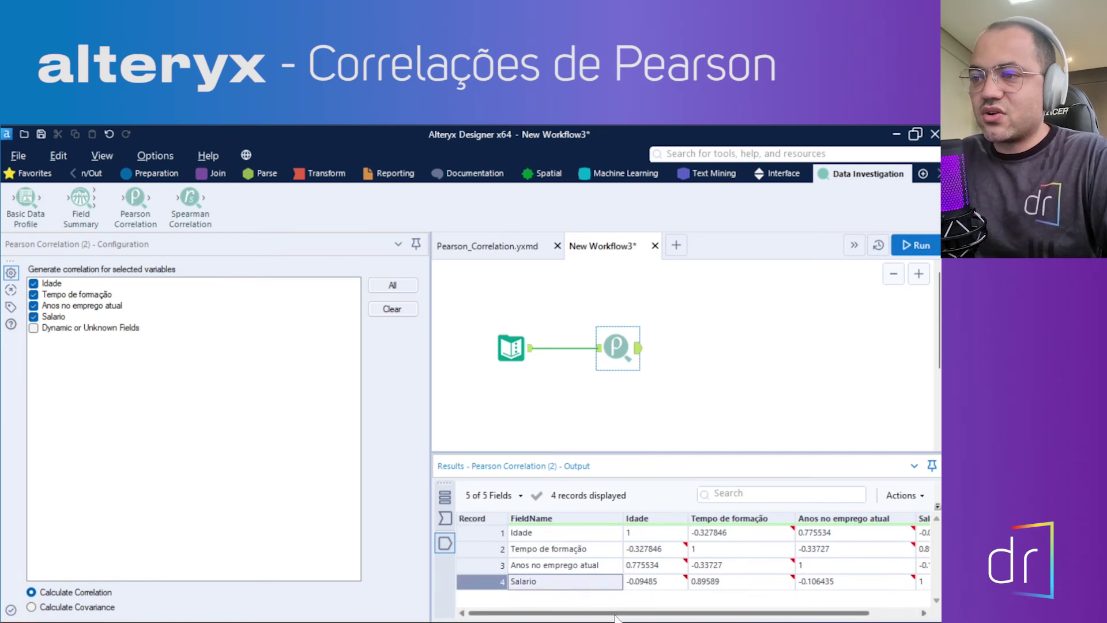
left_click_drag(633, 614, 682, 616)
left_click(614, 582)
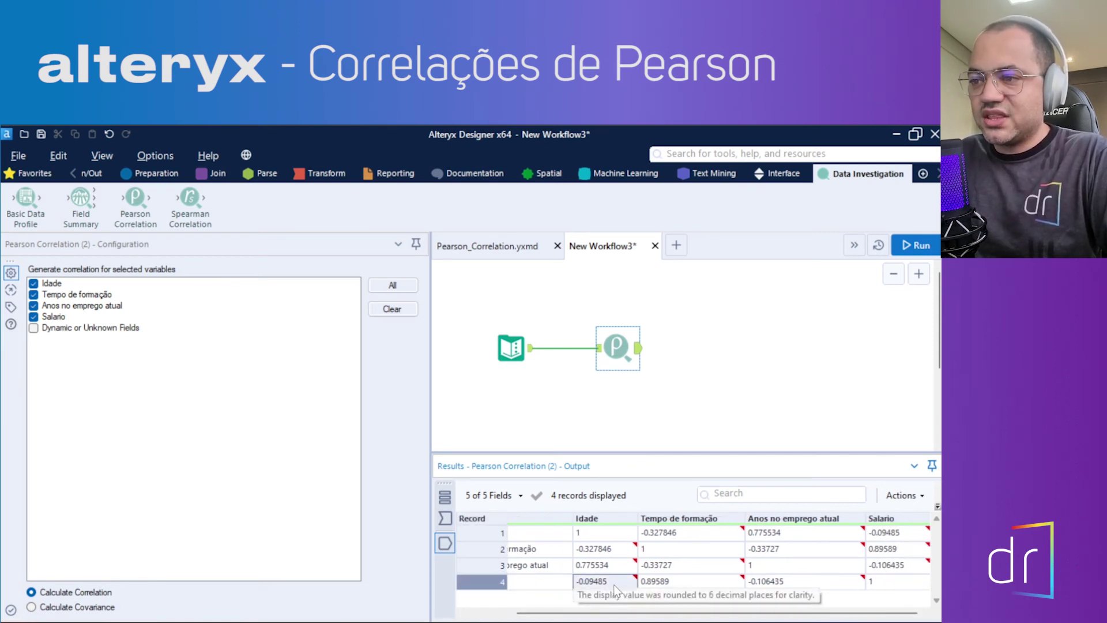
left_click(650, 585)
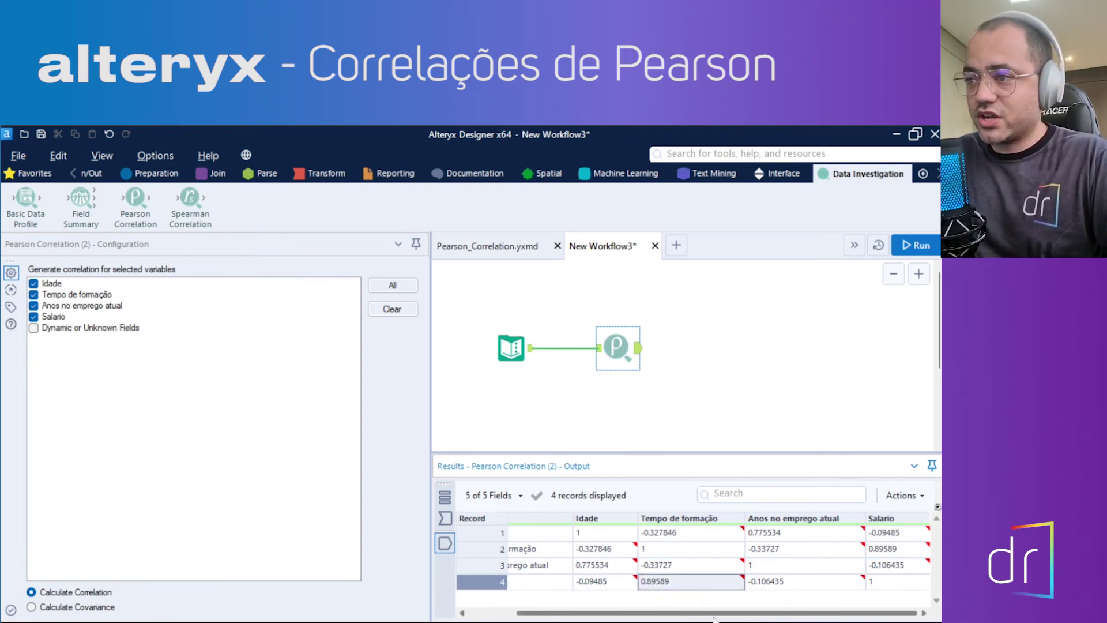
left_click(762, 587)
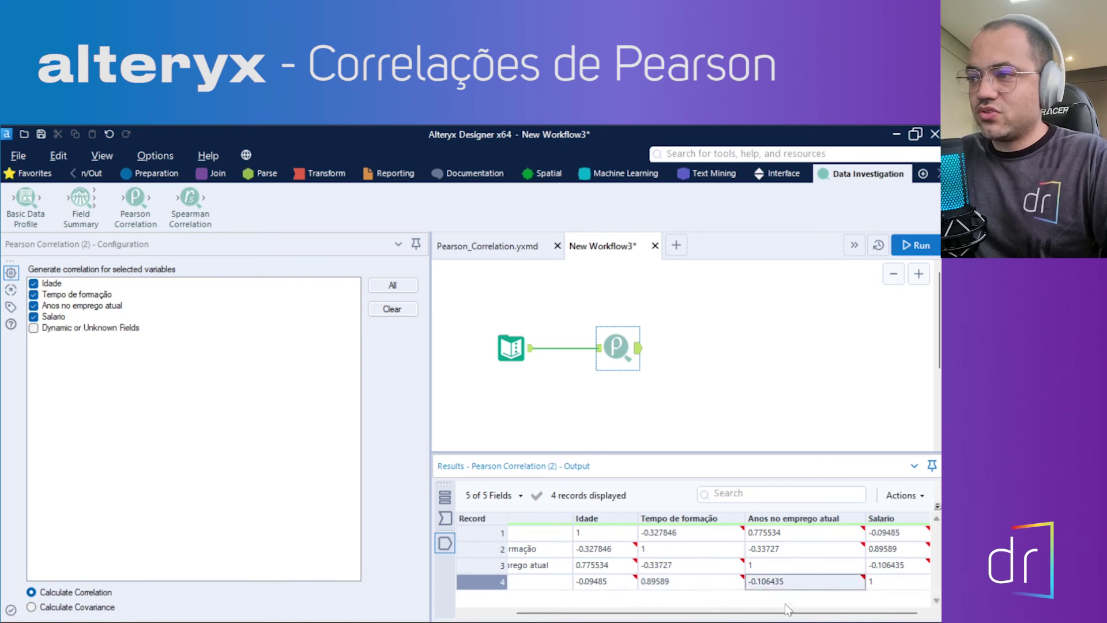
left_click(877, 583)
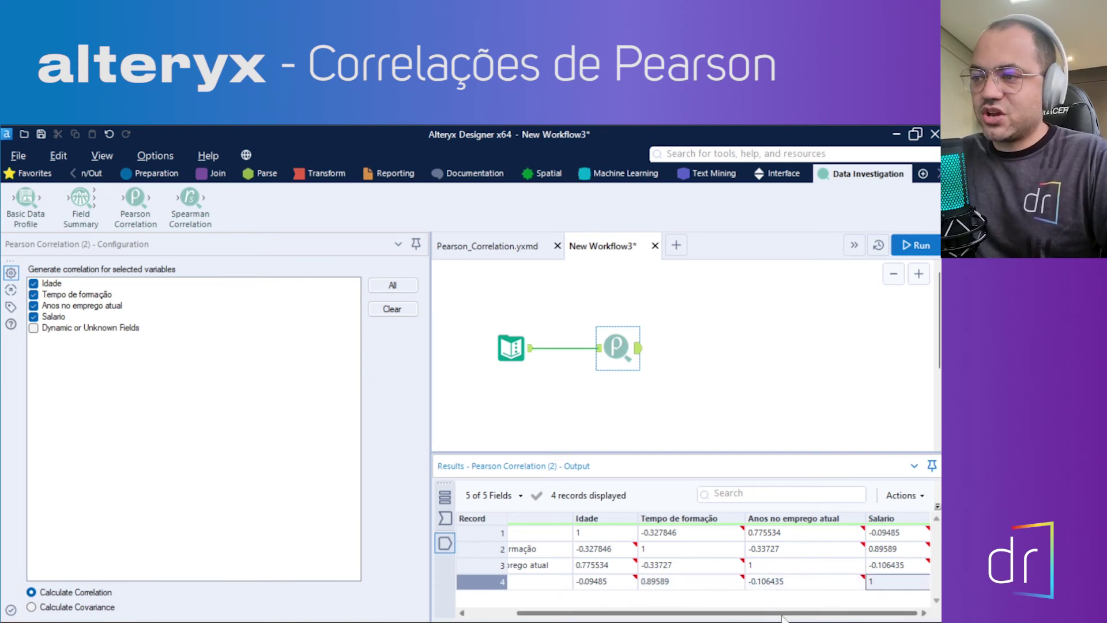
left_click(593, 583)
left_click(668, 583)
left_click(772, 583)
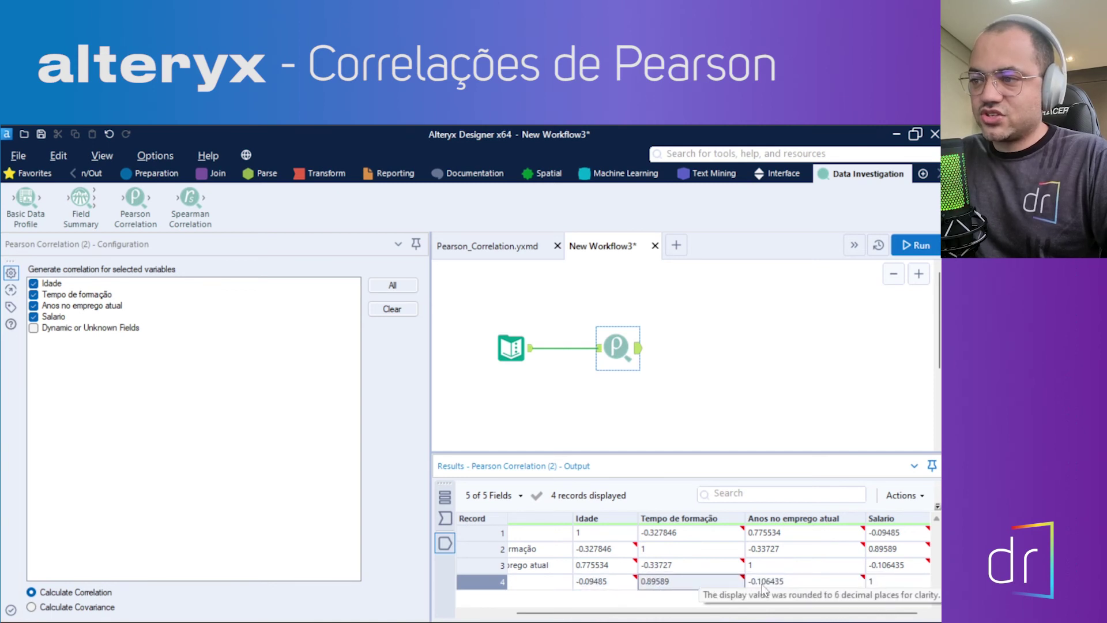
left_click(691, 581)
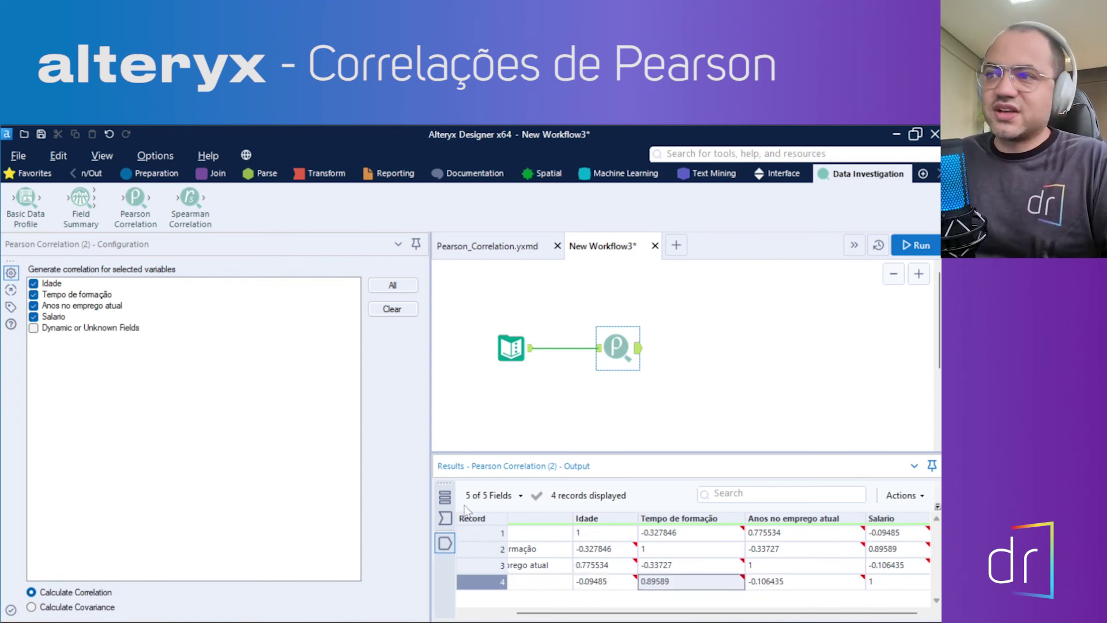
left_click(613, 349)
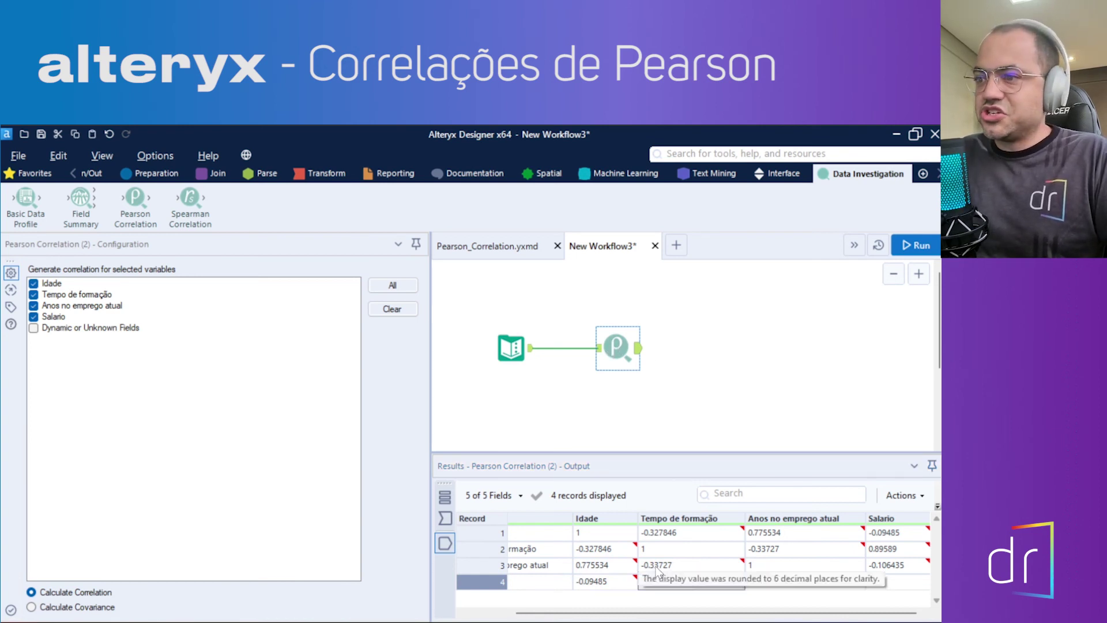